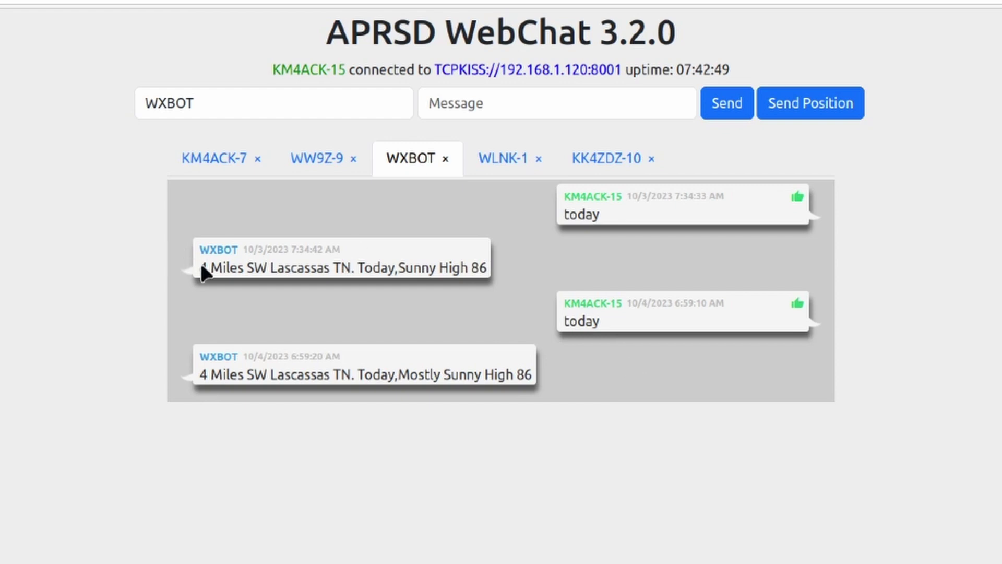
Look over the first WXBOT forecast, then change the recipient callsign from WXBOT to MPAD
mouse_move(203, 268)
drag(203, 268, 495, 272)
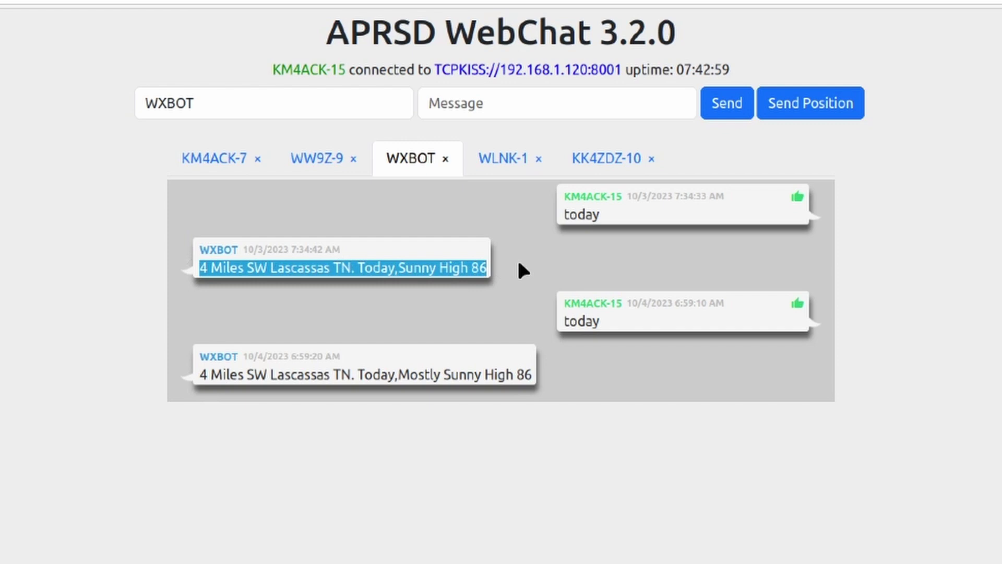
click(519, 263)
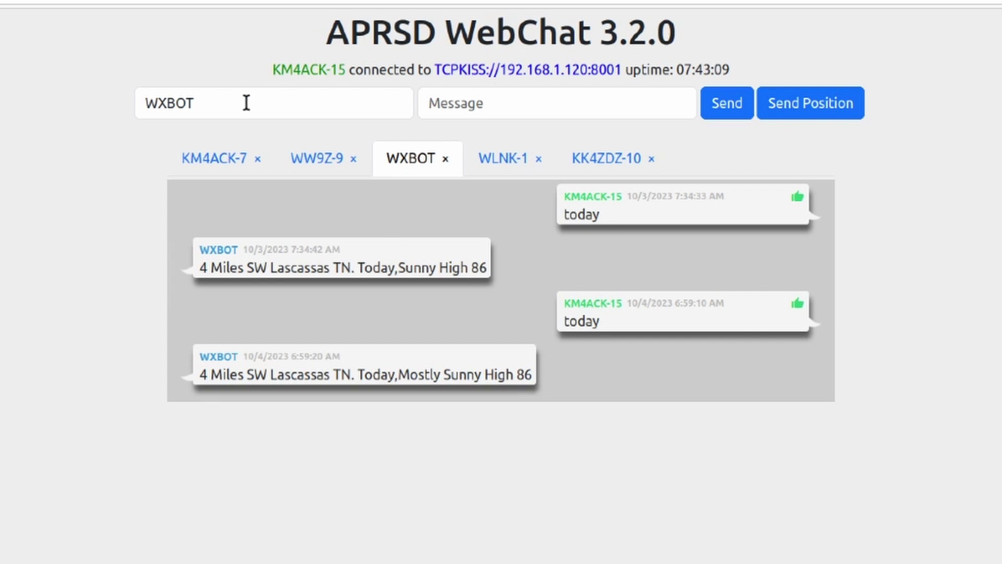
drag(246, 102, 54, 104)
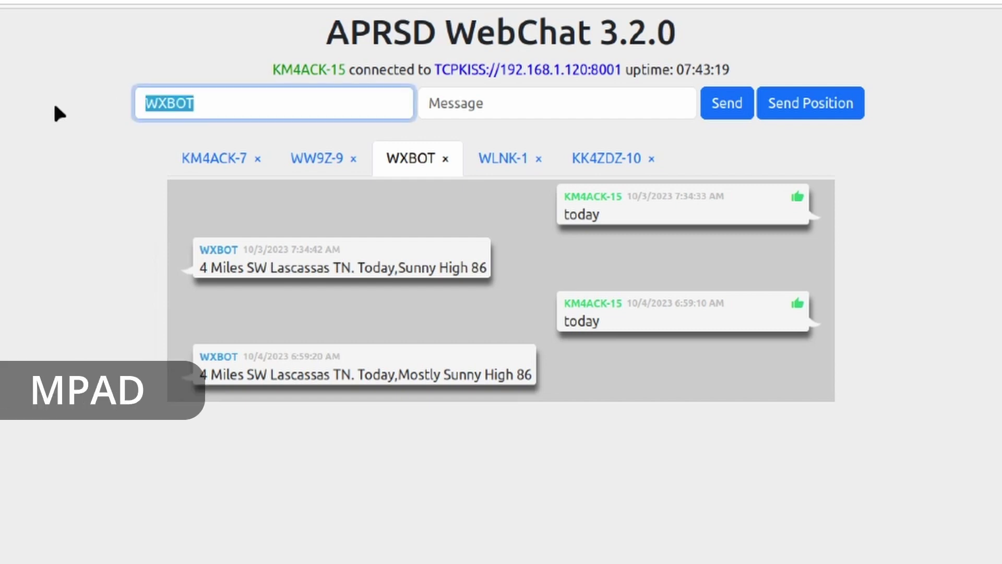
text(mpad)
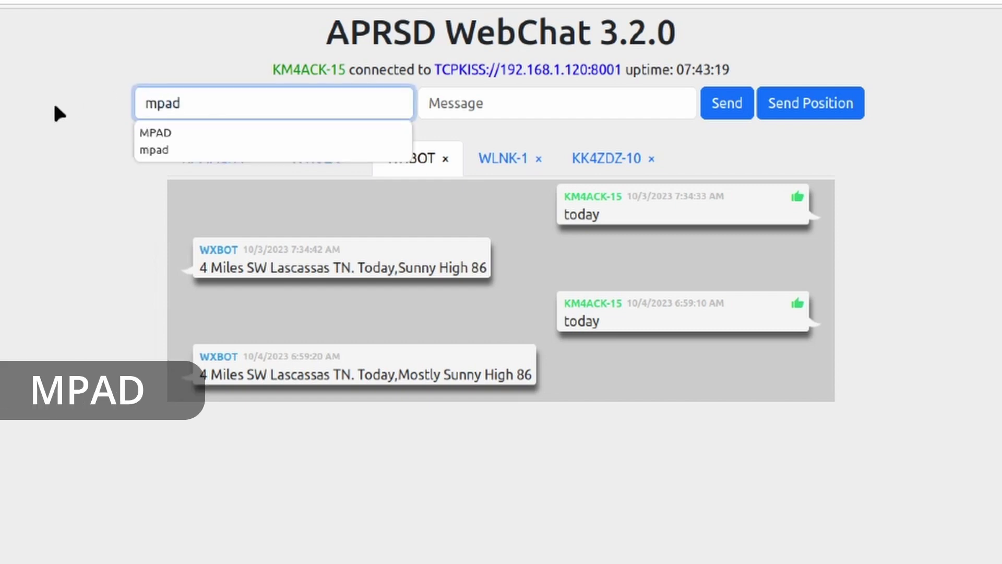
click(148, 133)
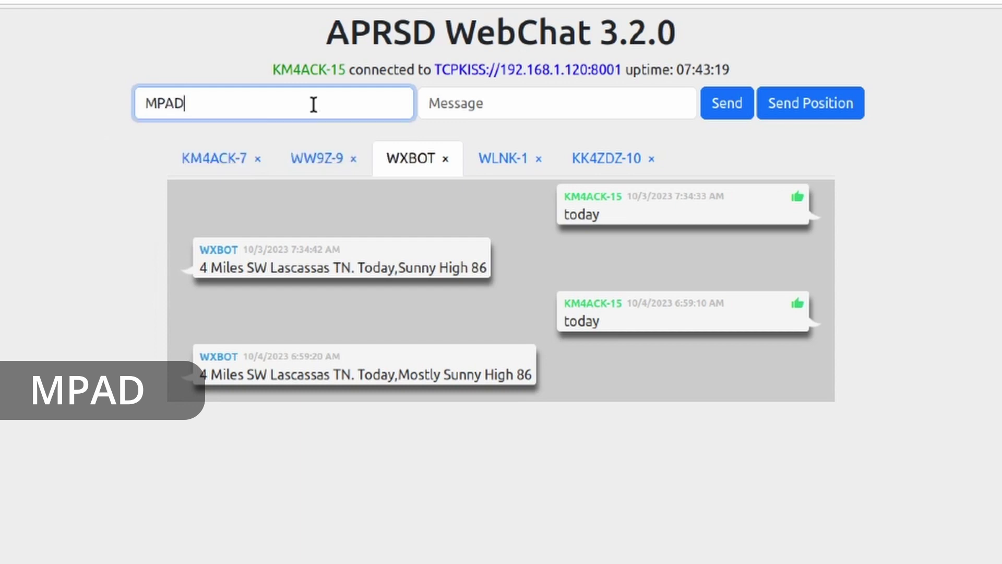
Send the 'nashville, tn' weather query to MPAD and highlight Nashville,TN in its reply
click(447, 102)
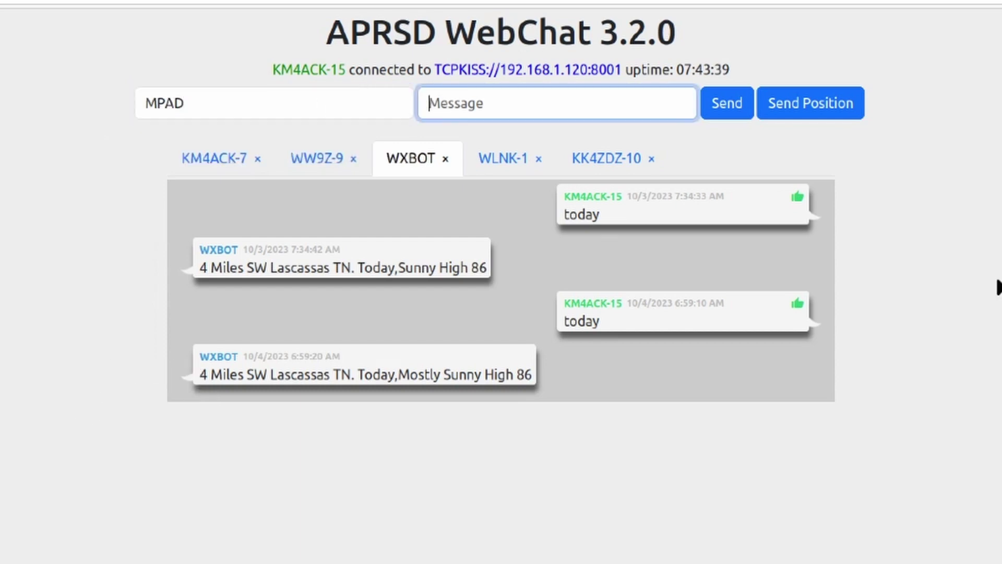
text(nashvi)
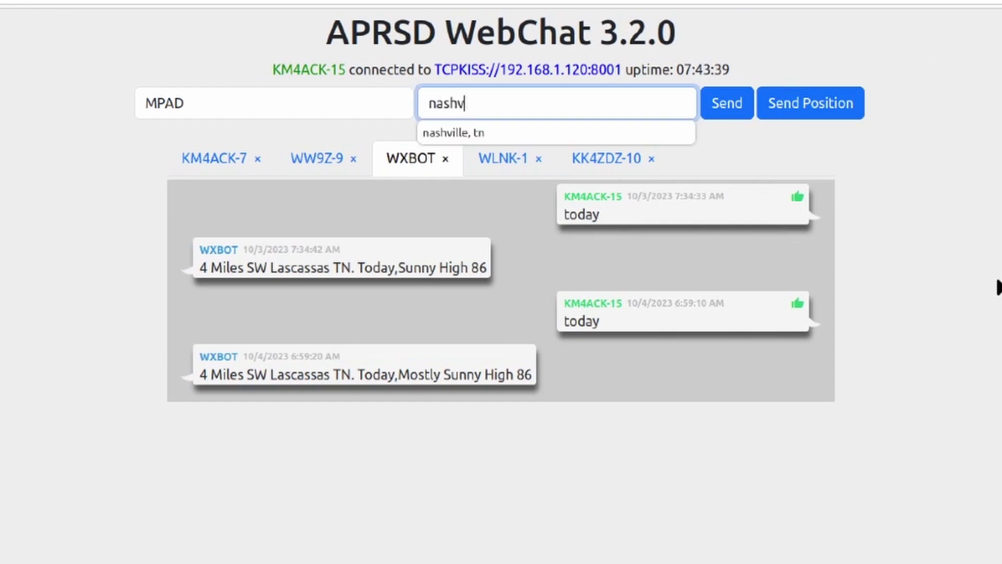
click(466, 131)
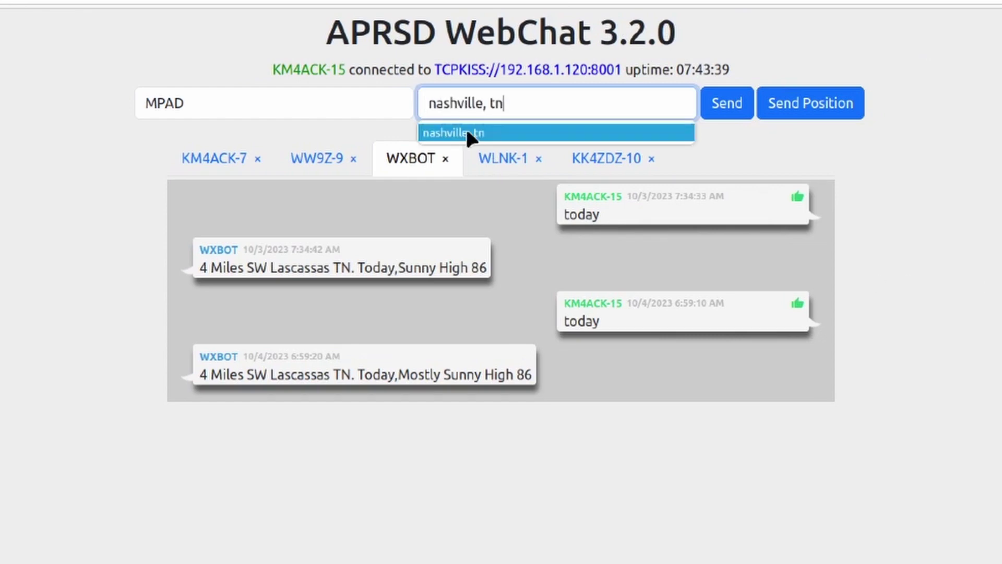
click(719, 107)
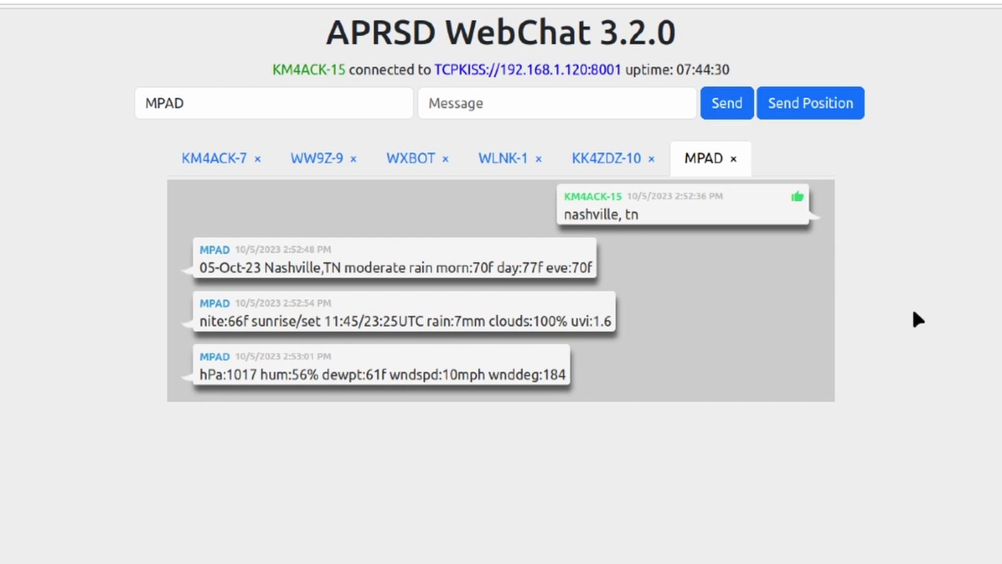
mouse_move(271, 269)
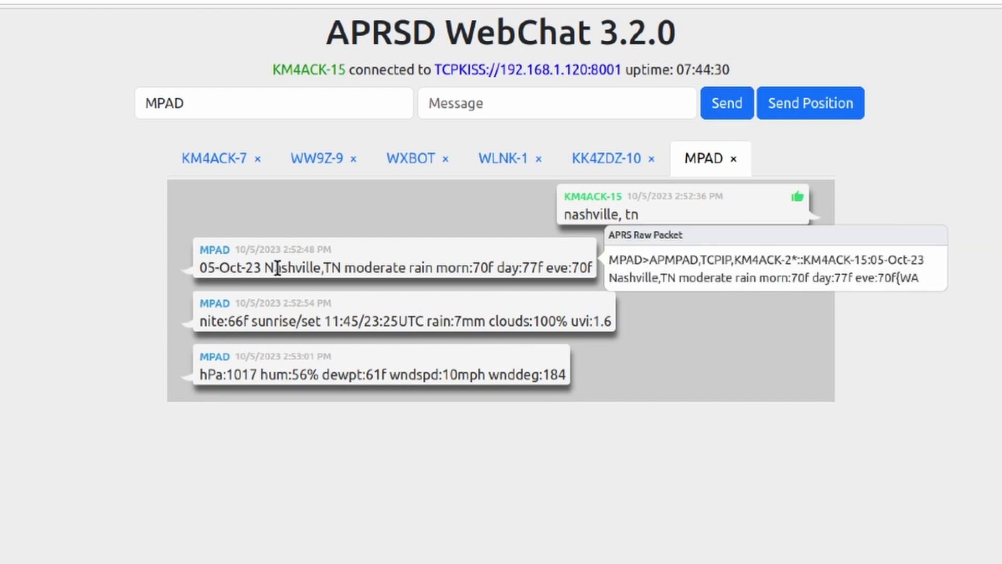
drag(264, 267, 357, 267)
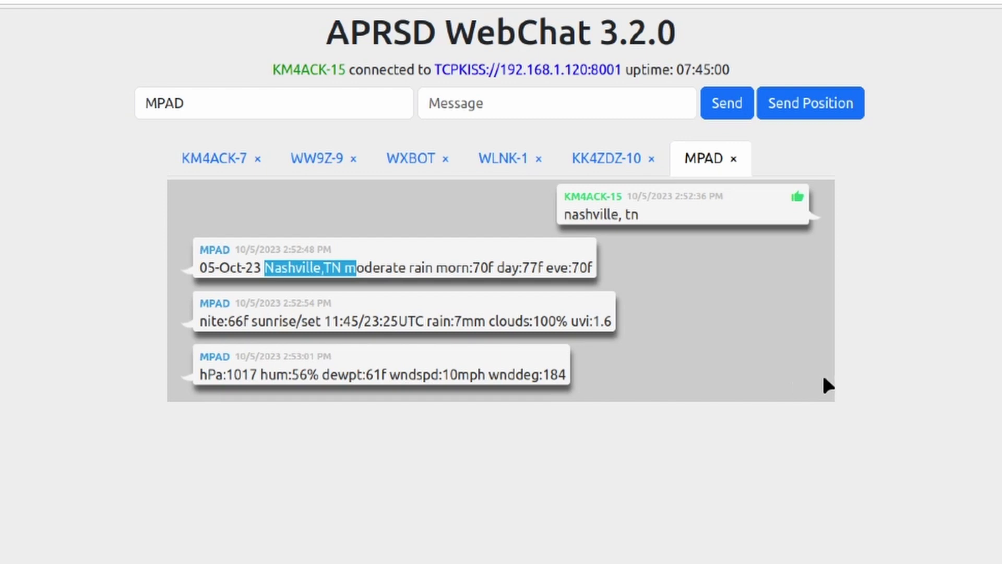
Send the 'grid EM65tv' weather query to MPAD using the autocomplete suggestion
click(473, 103)
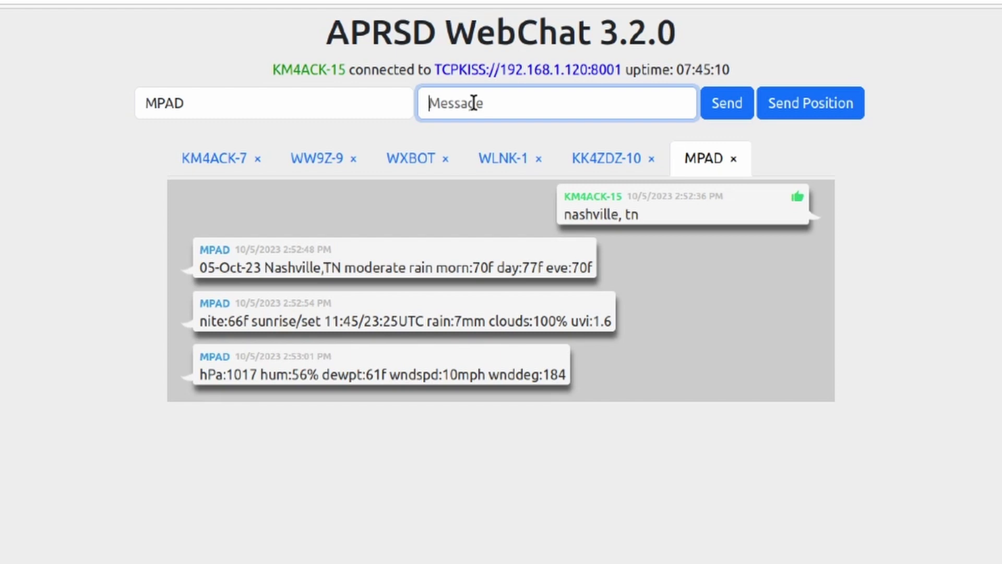
text(grid)
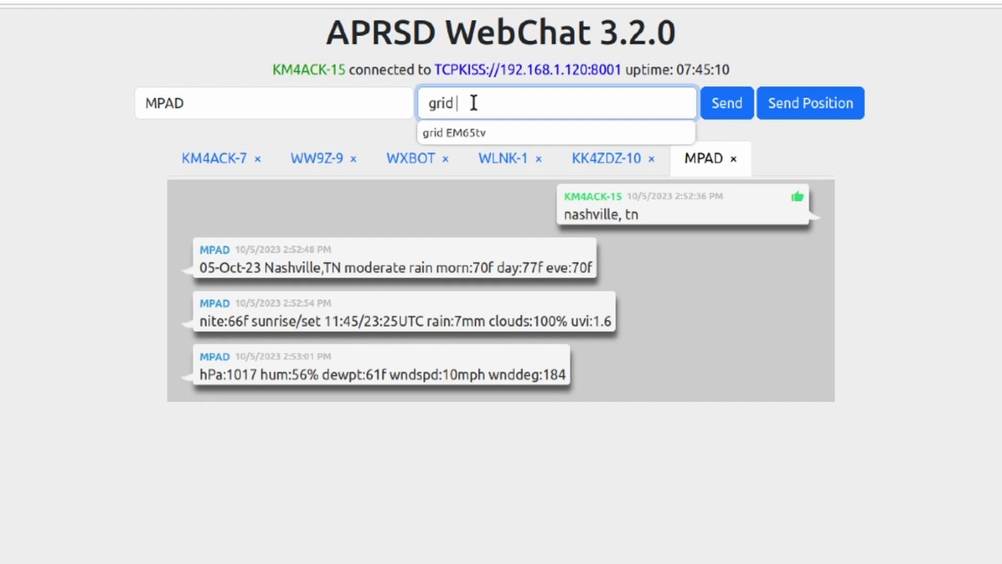
click(472, 131)
click(733, 112)
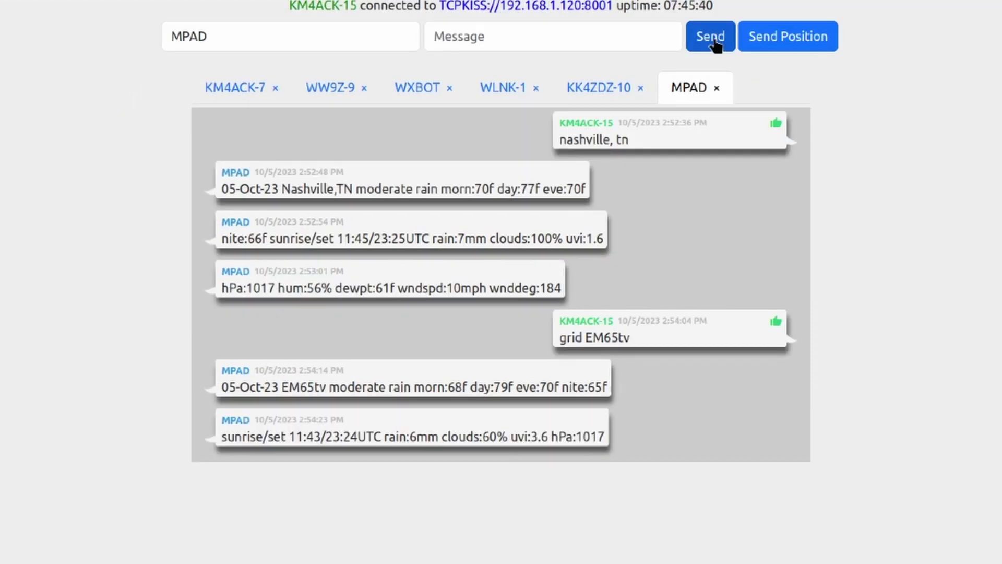
Highlight EM65tv in MPAD's three-part grid forecast reply, then clear the selection
mouse_move(372, 284)
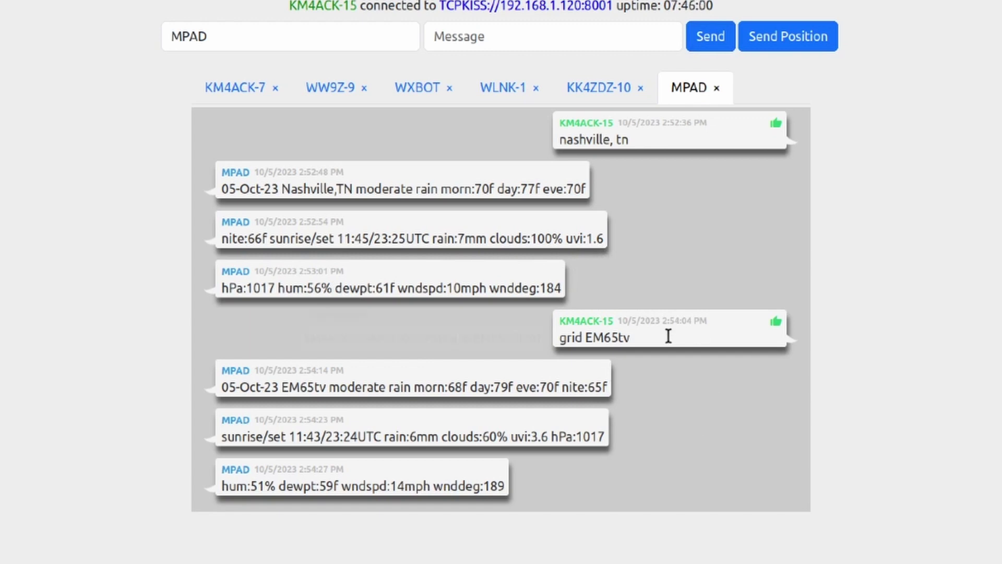
mouse_move(666, 341)
mouse_move(335, 427)
mouse_move(329, 387)
drag(327, 386, 266, 386)
click(934, 409)
click(480, 38)
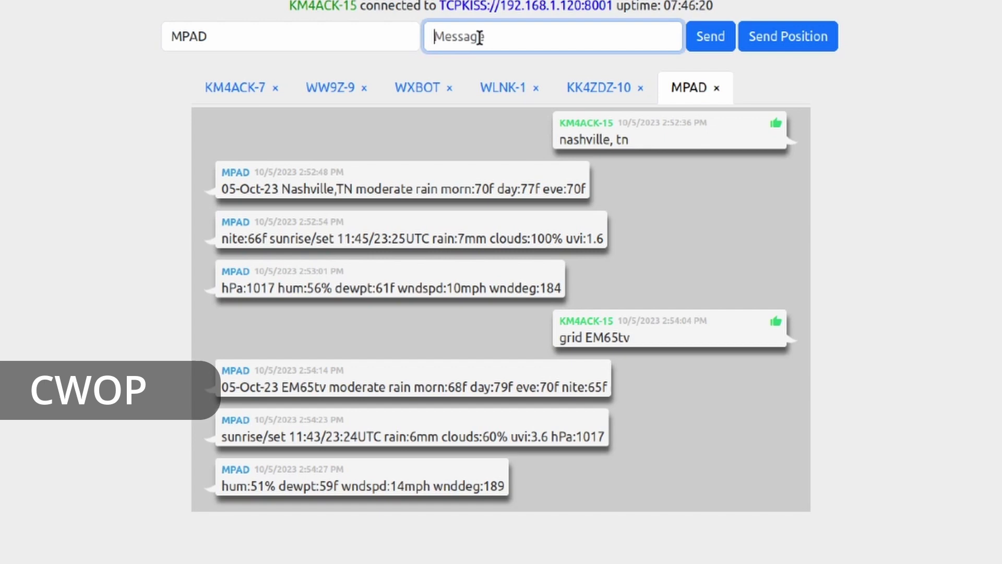
Send 'cwop' to MPAD to get station FW1358's weather report
text(cwop)
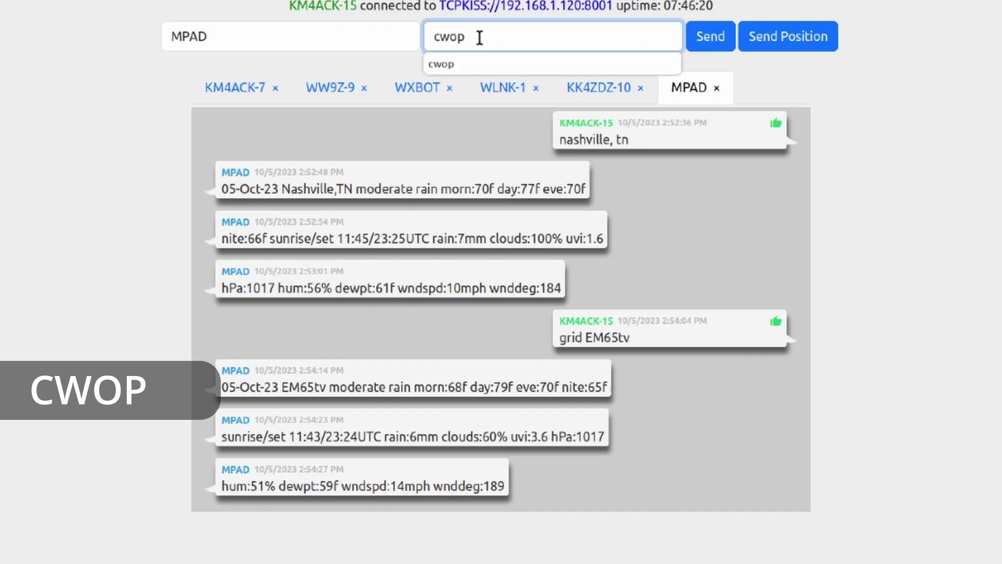
key(Return)
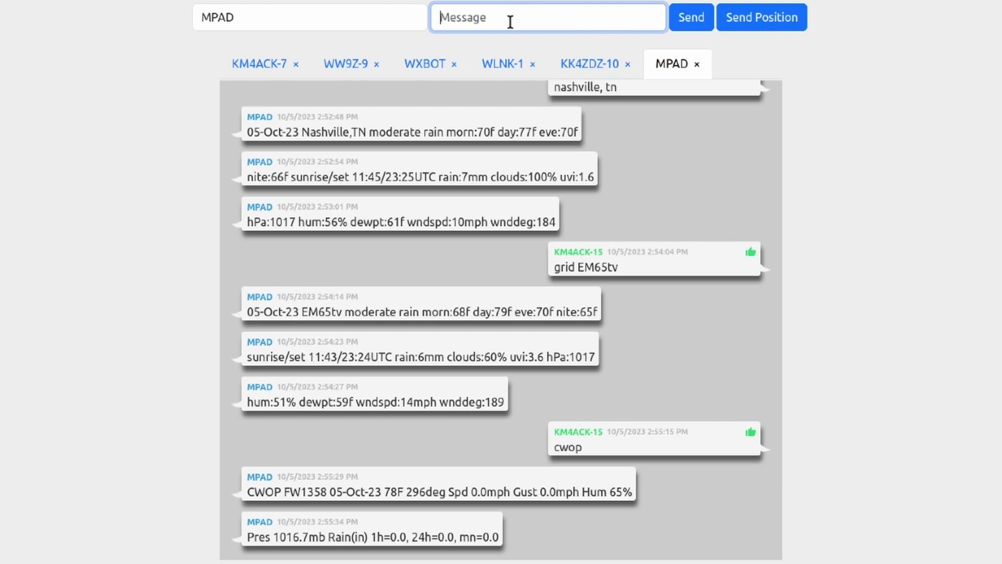
Send the 'whereami' query to MPAD, correcting a typo along the way
text(wheer)
key(BackSpace)
key(BackSpace)
text(re)
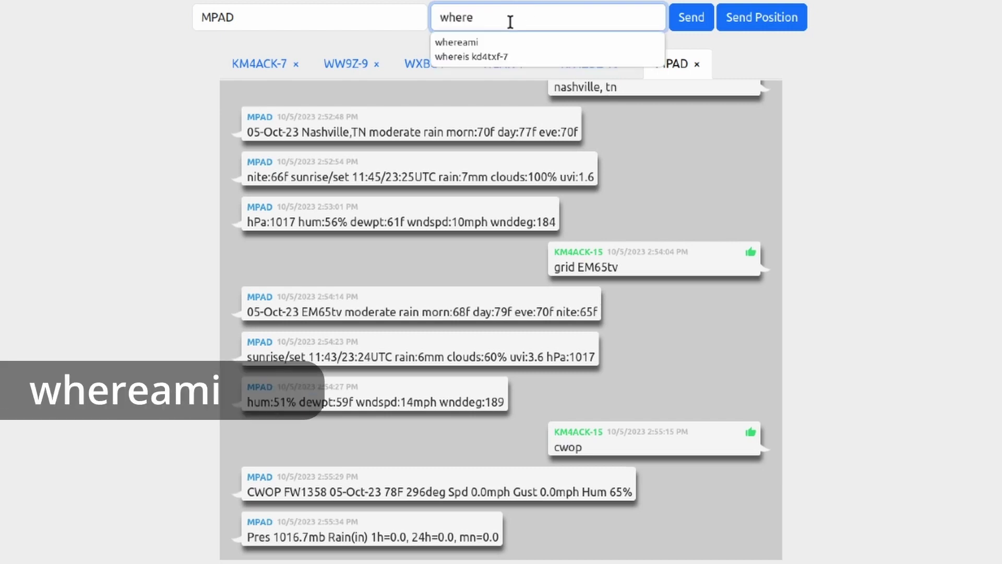
text(ami)
key(Return)
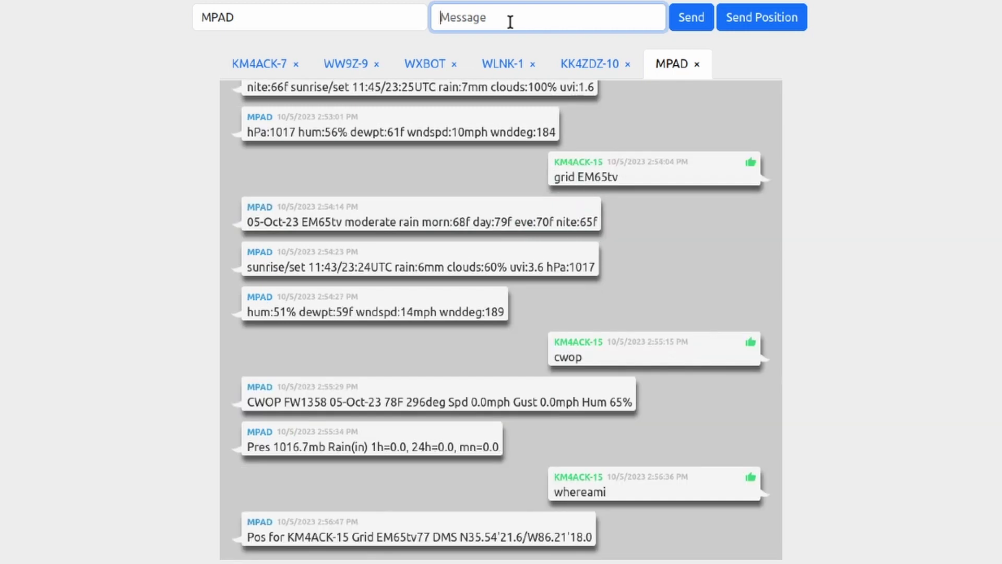
Highlight the station callsign and the street name in MPAD's position replies
mouse_move(292, 405)
drag(287, 402, 350, 403)
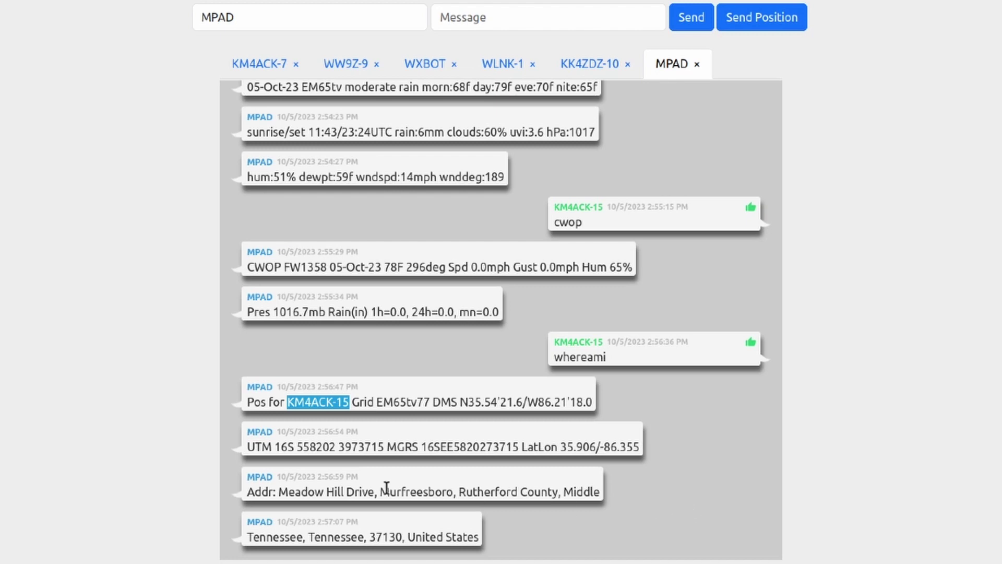
mouse_move(319, 451)
mouse_move(605, 444)
mouse_move(282, 491)
drag(275, 492, 598, 493)
mouse_move(300, 535)
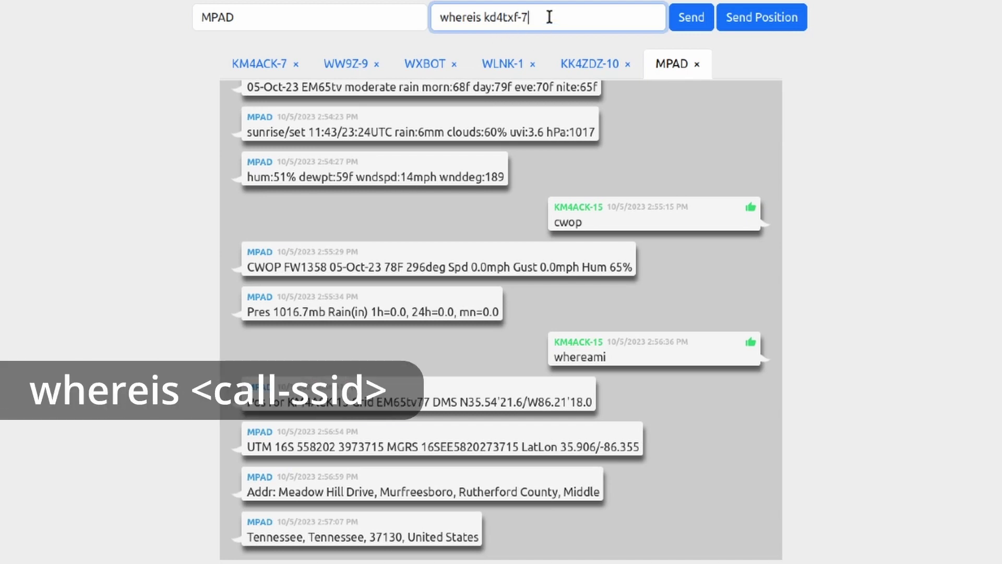
click(691, 17)
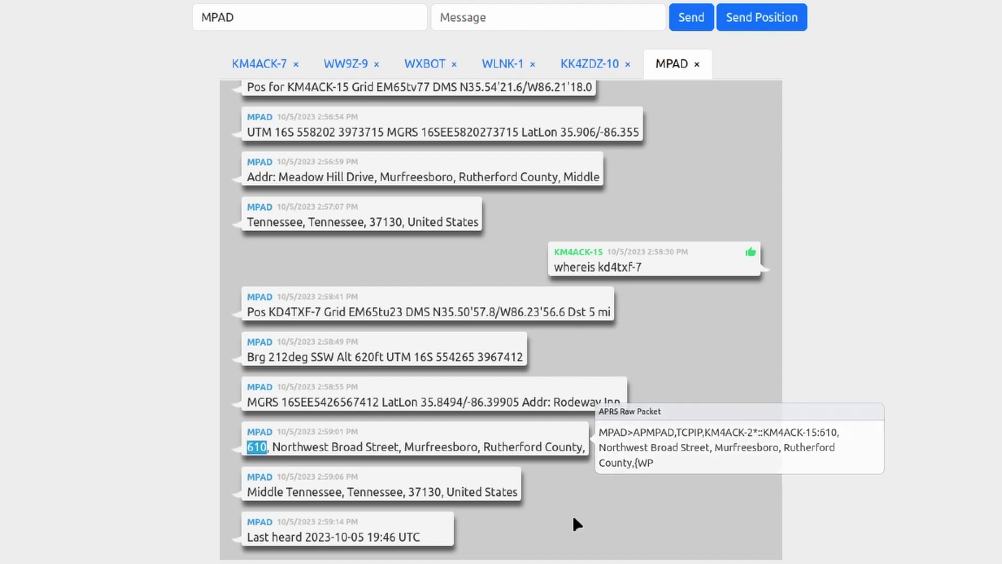
double_click(255, 446)
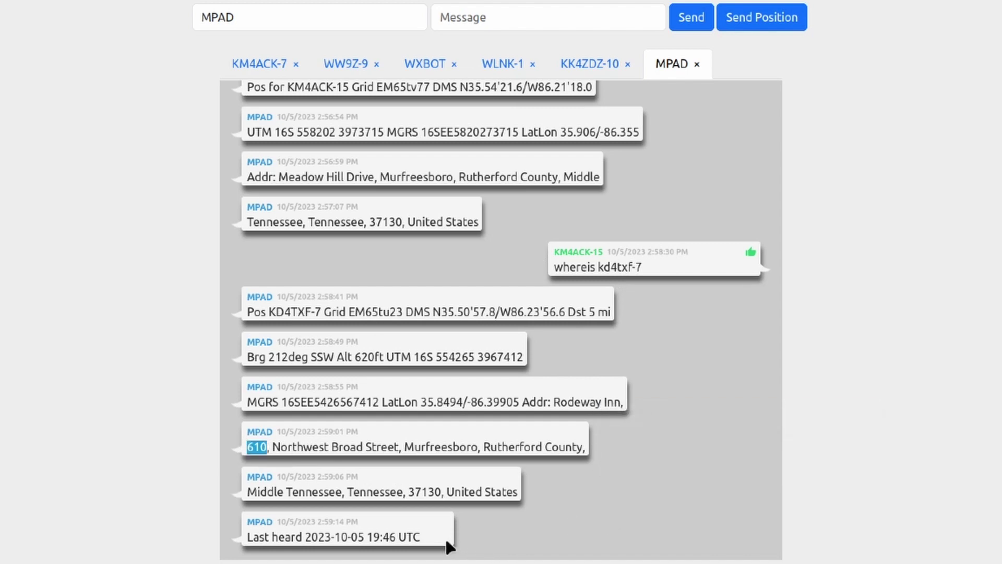
mouse_move(431, 535)
click(396, 536)
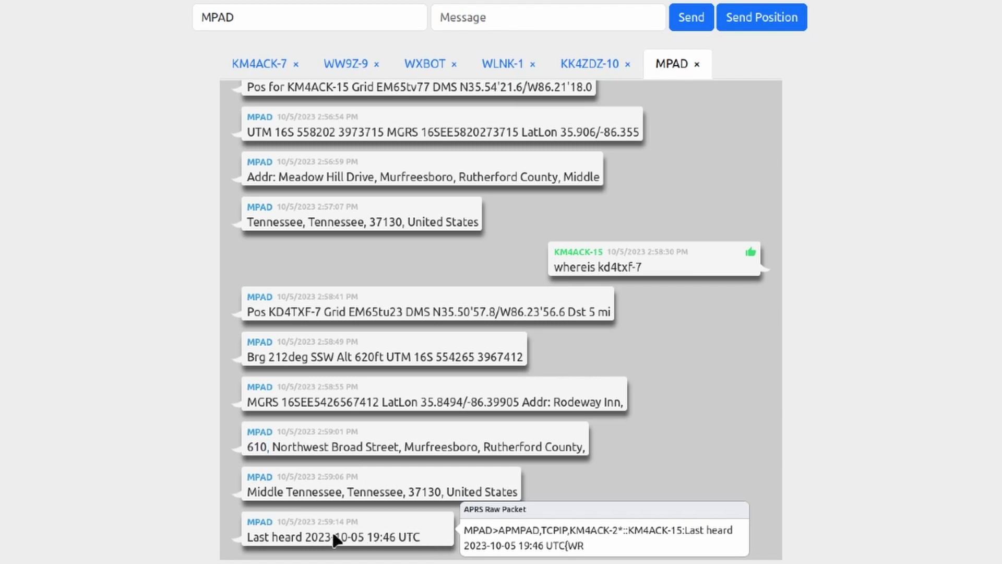
drag(328, 534, 246, 537)
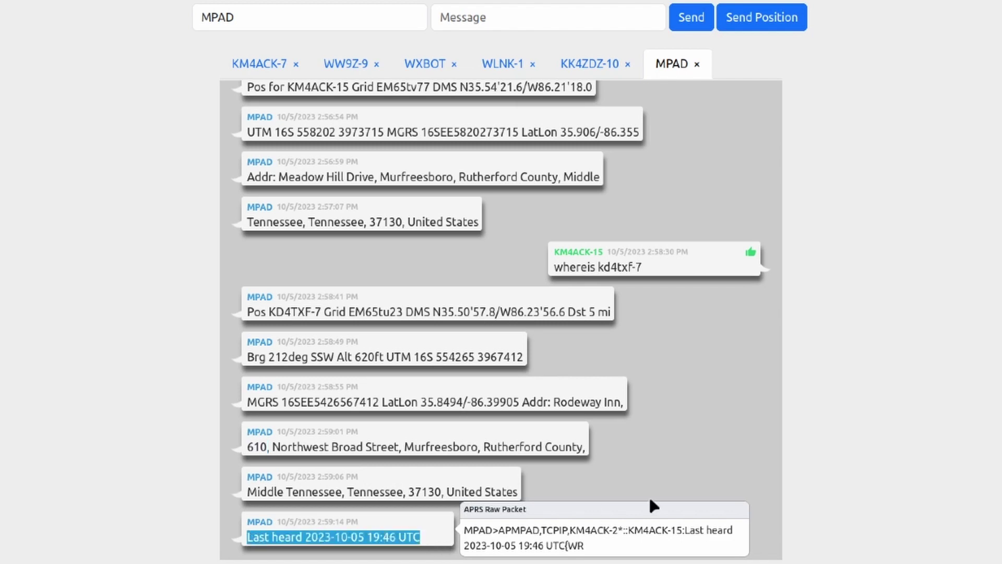
click(724, 444)
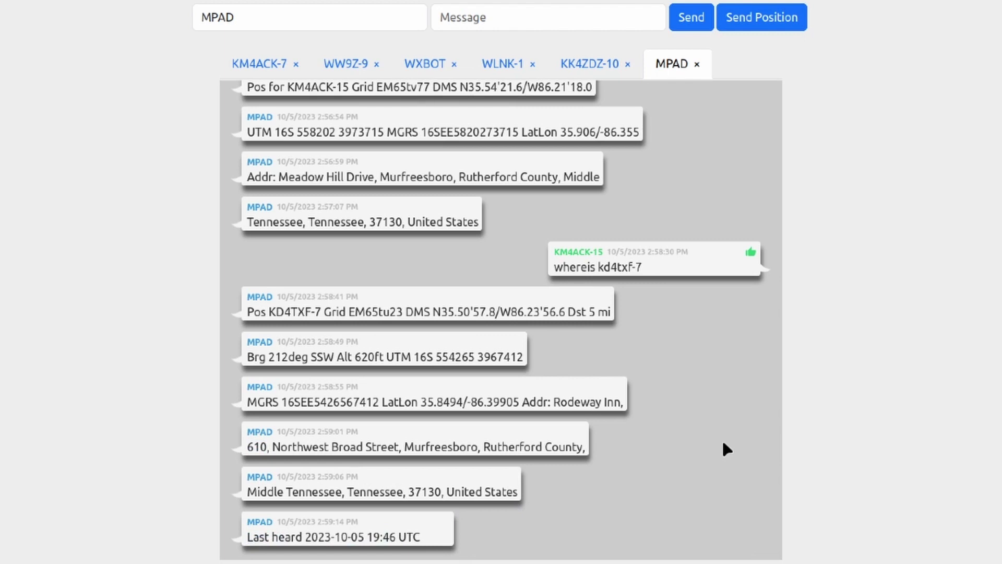
Send 'satpass iss' to MPAD
click(494, 18)
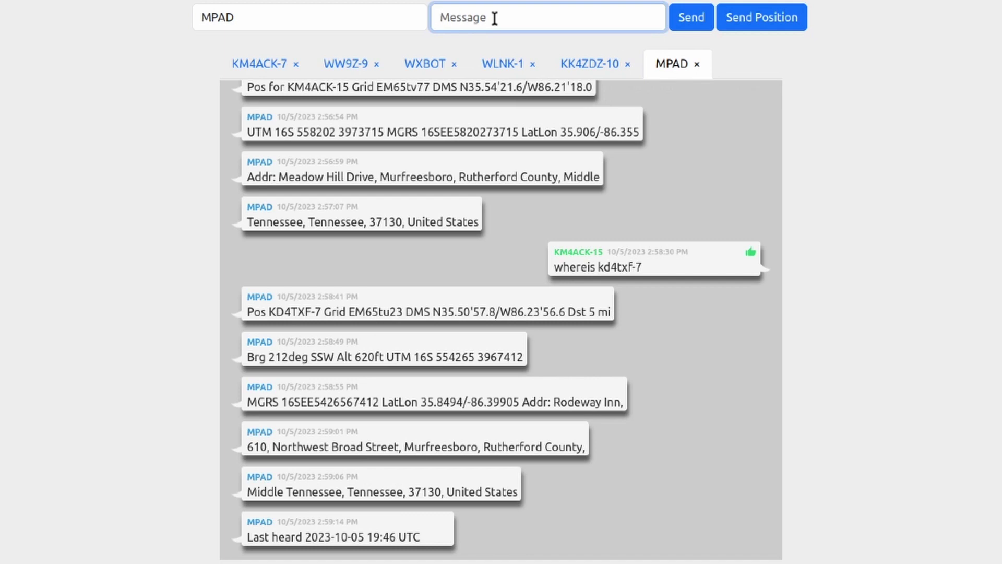
text(satpa)
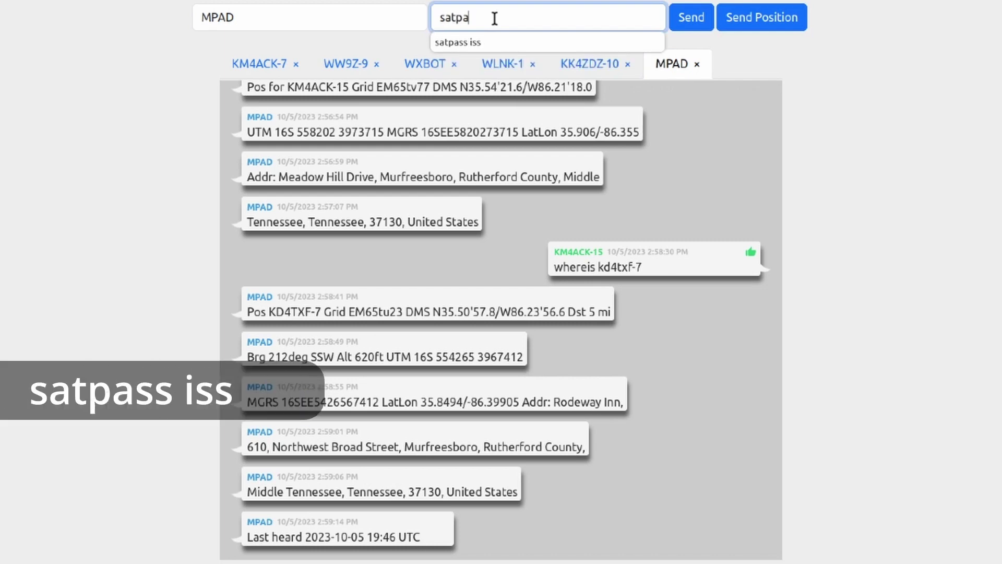
text(ss iss)
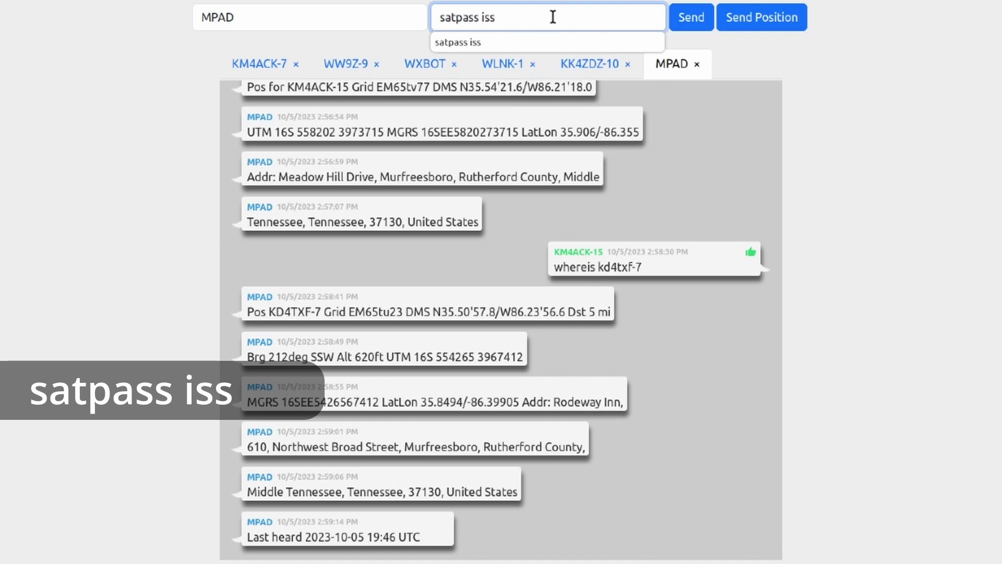
click(695, 20)
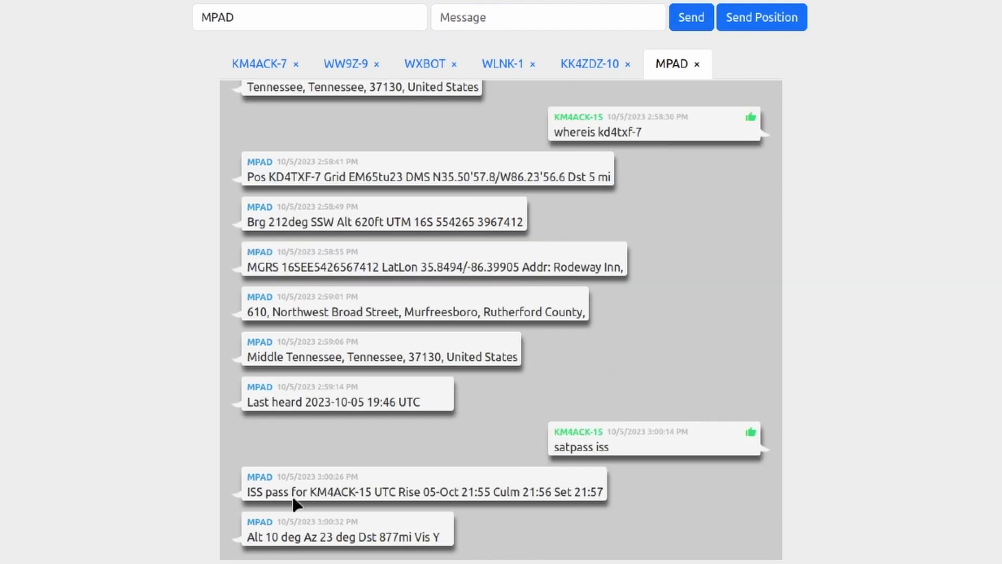
Highlight the 21:55 rise, 21:57 set, Alt 10 and 23 deg azimuth in the pass reply
mouse_move(286, 481)
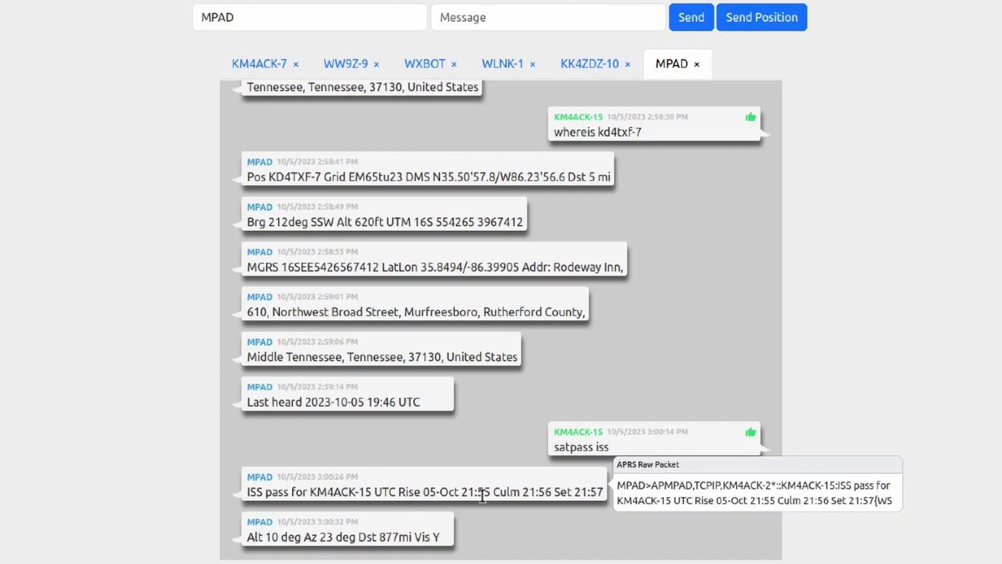
drag(461, 492, 491, 491)
drag(553, 491, 604, 491)
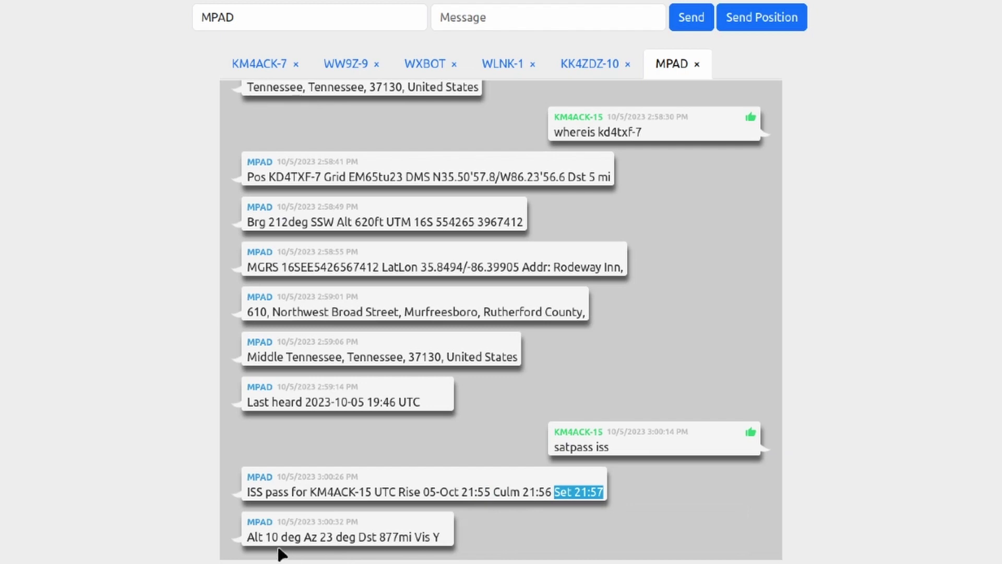
mouse_move(271, 545)
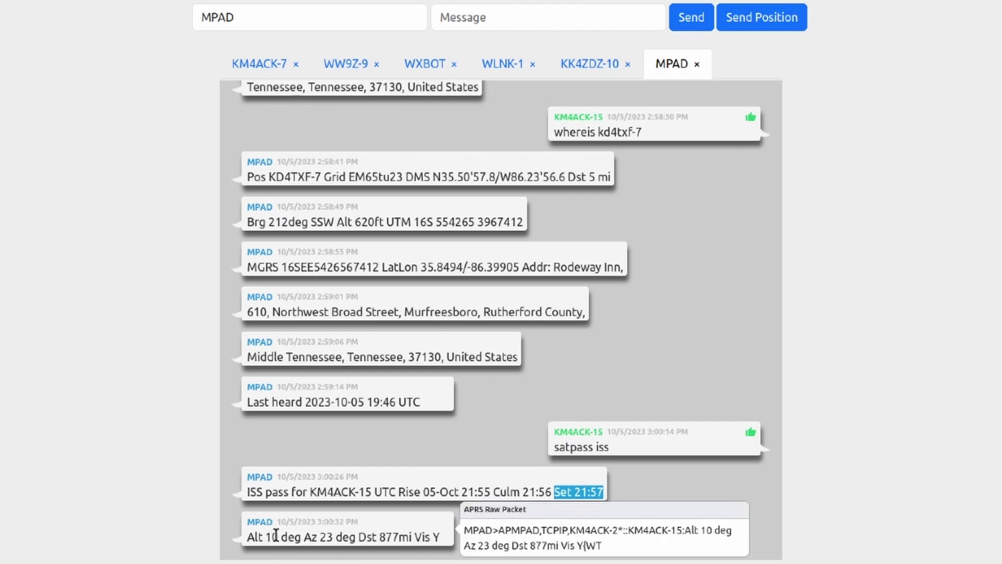
drag(278, 535, 245, 537)
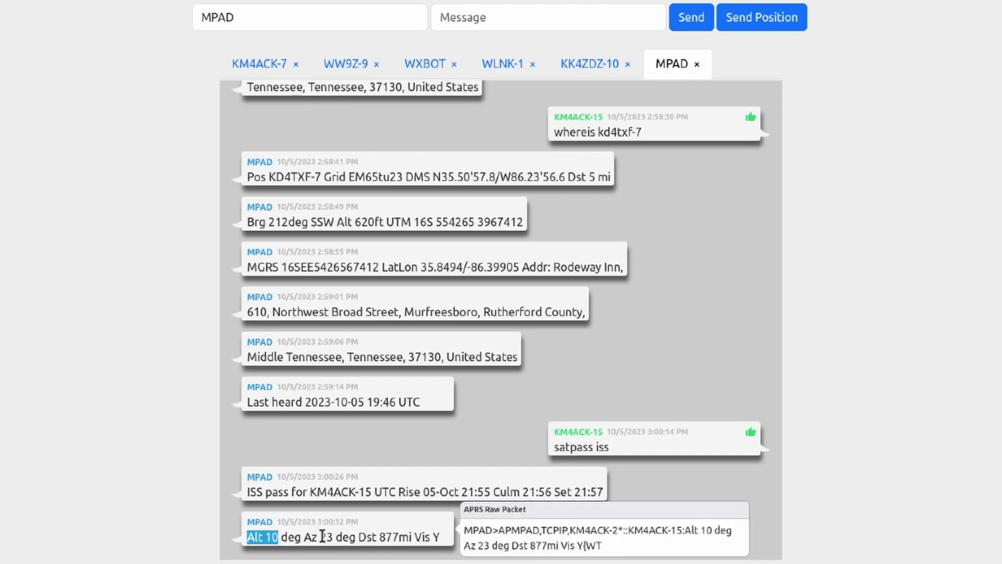
drag(319, 537, 357, 538)
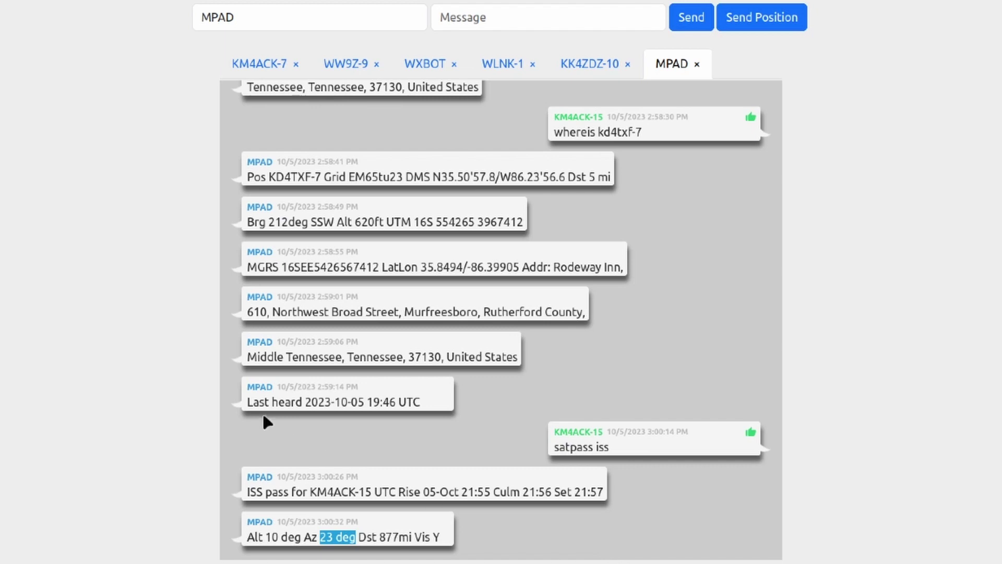
Send the 'satfreq iss' query to MPAD for the ISS uplink and downlink frequencies
click(456, 18)
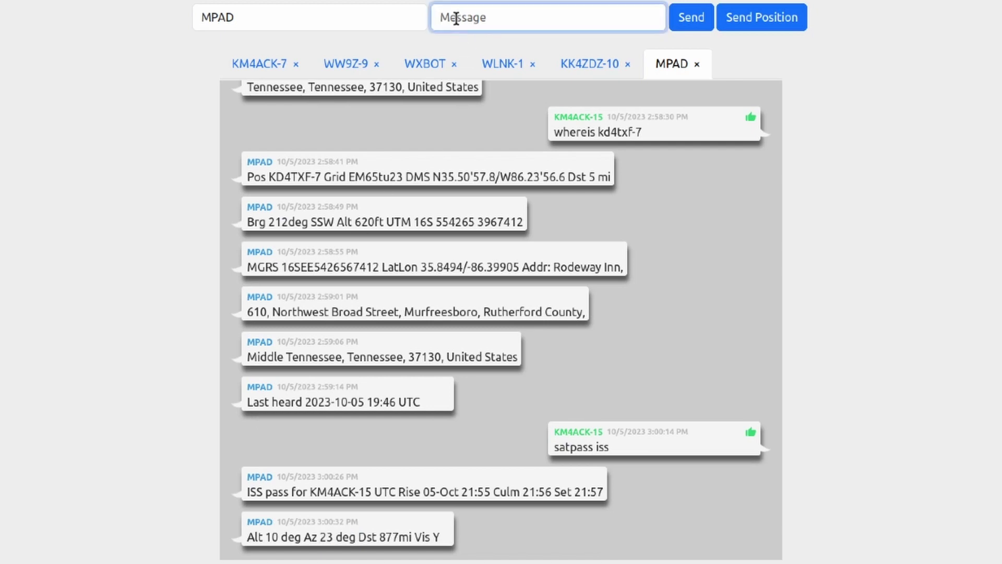
text(sat)
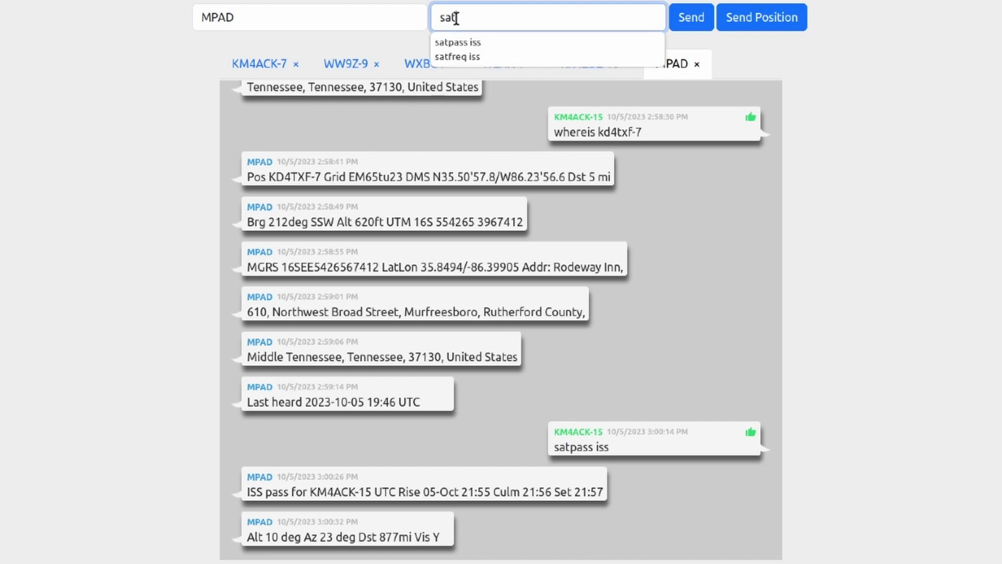
text(freq)
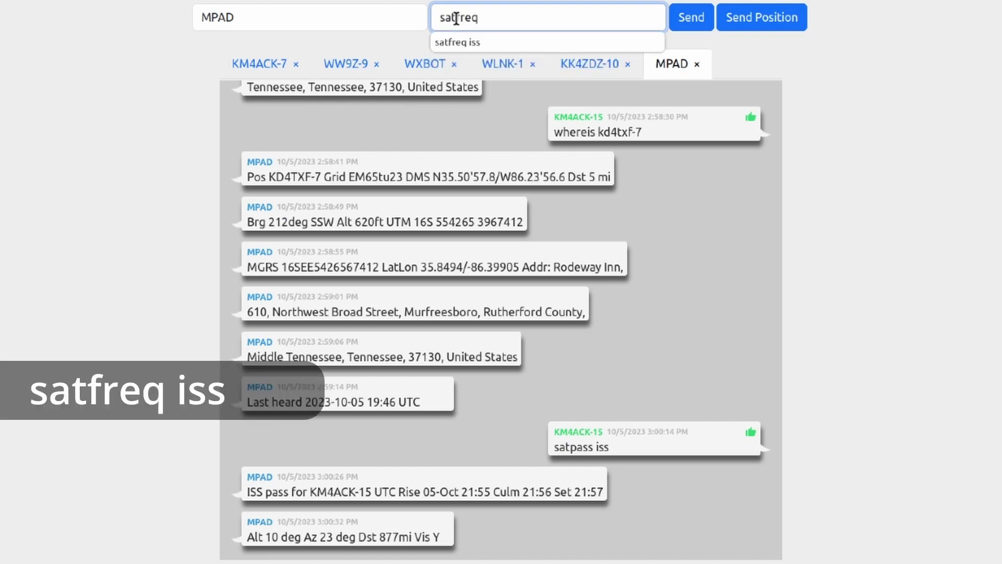
text( iss)
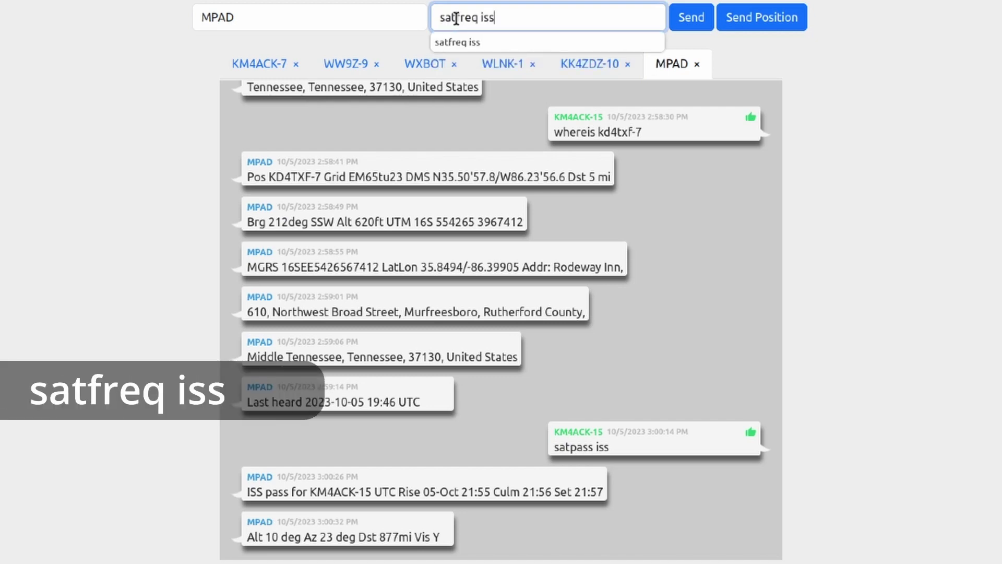
click(543, 44)
click(685, 24)
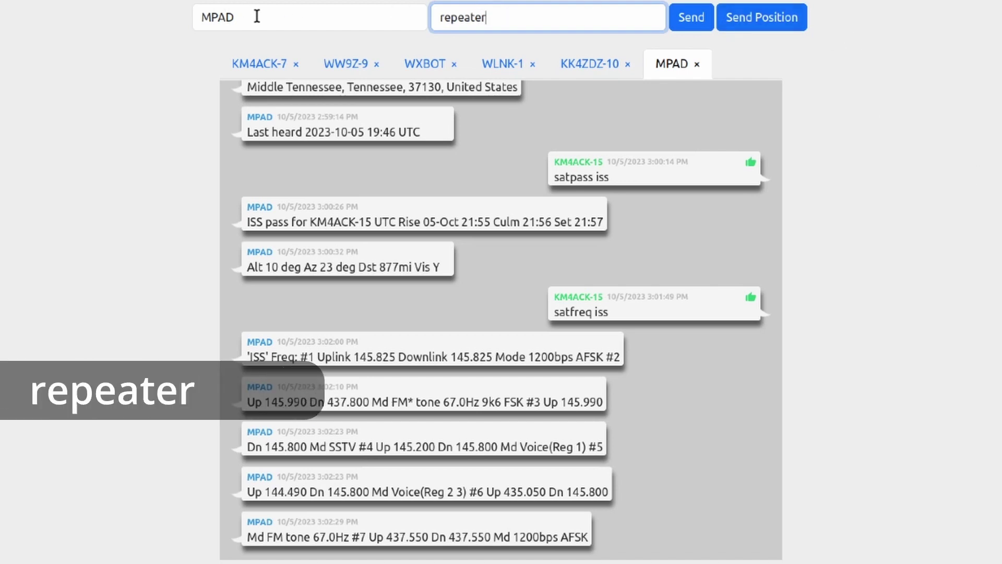
Send the 'repeater' query to MPAD and highlight the 10 mi distance in its reply
click(691, 17)
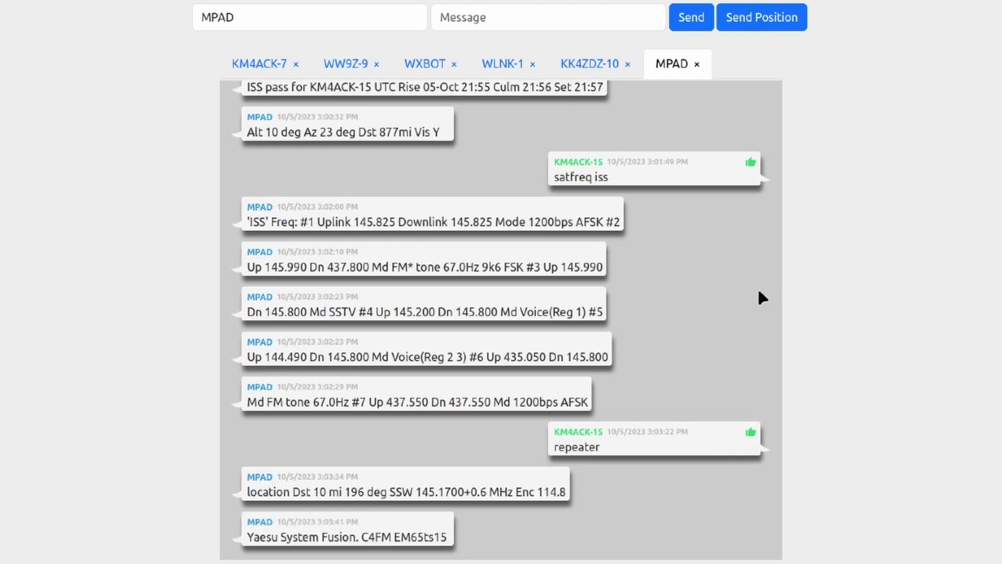
mouse_move(613, 452)
mouse_move(314, 493)
drag(293, 492, 348, 492)
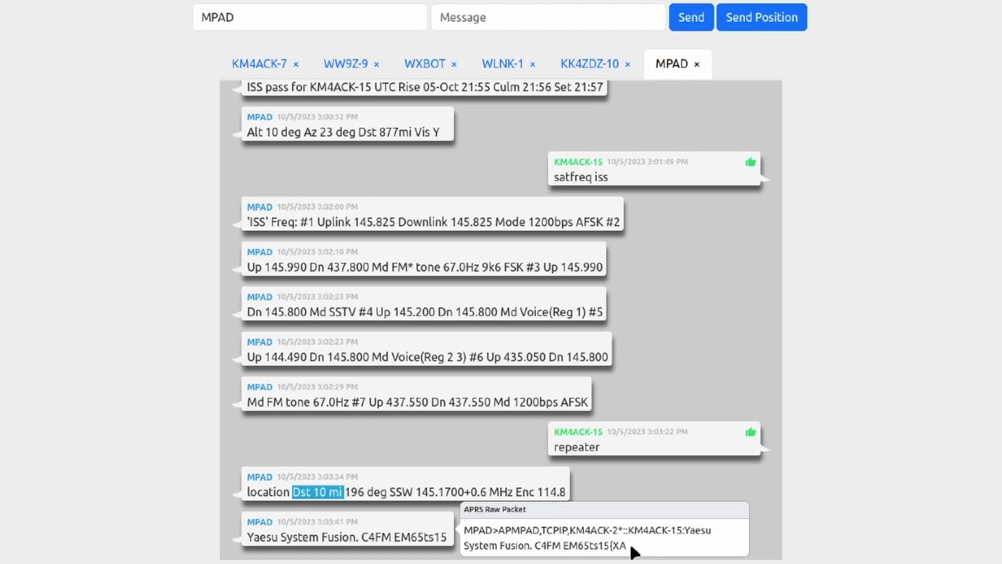
click(553, 548)
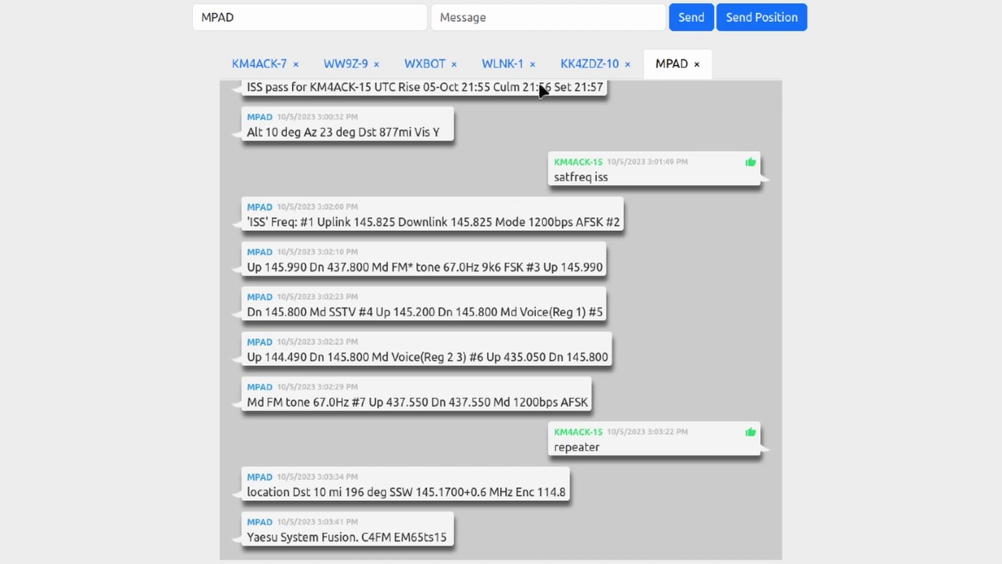
Send 'osm pharmacy' to MPAD and highlight Walgreens in the reply
click(485, 19)
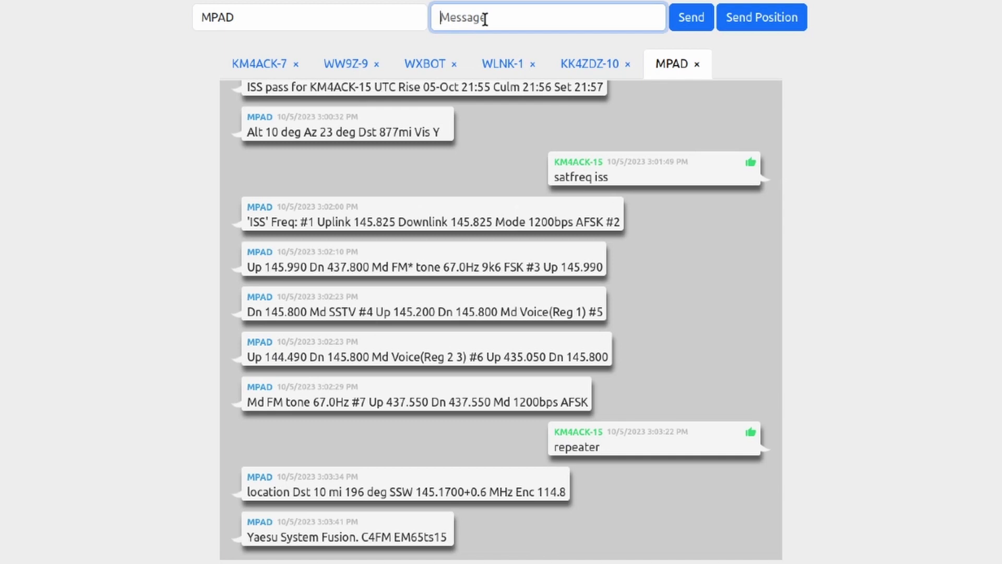
text(osm)
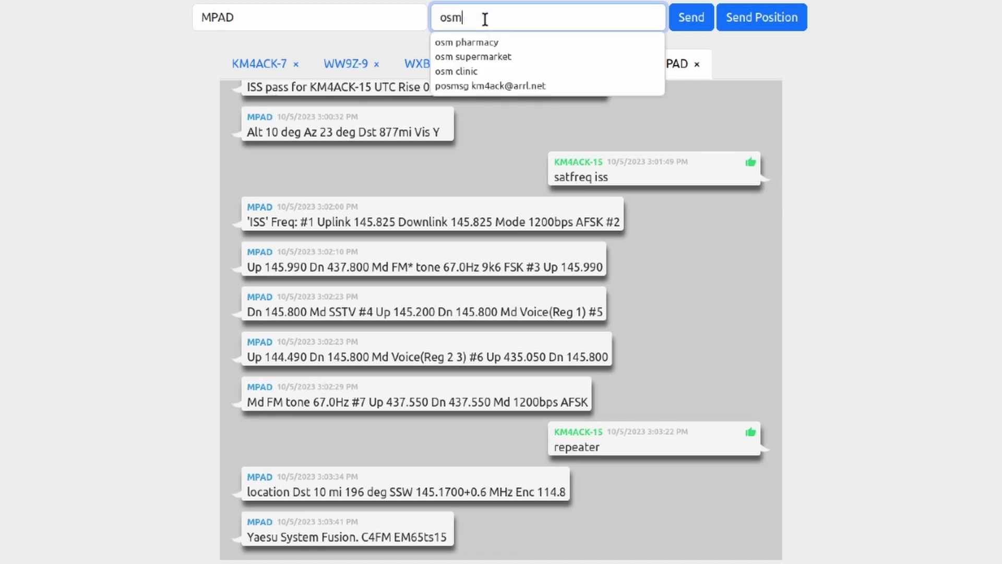
click(473, 42)
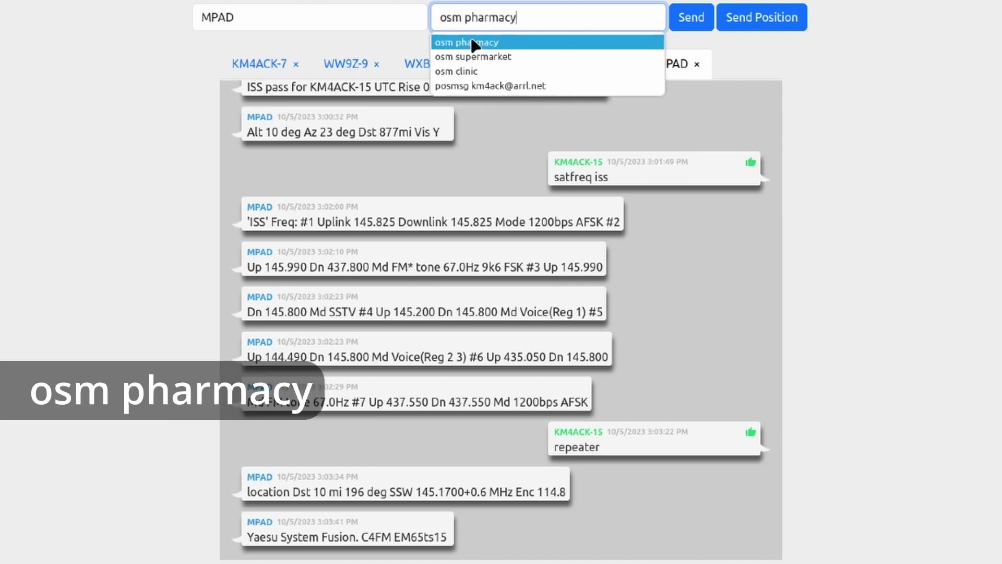
click(691, 17)
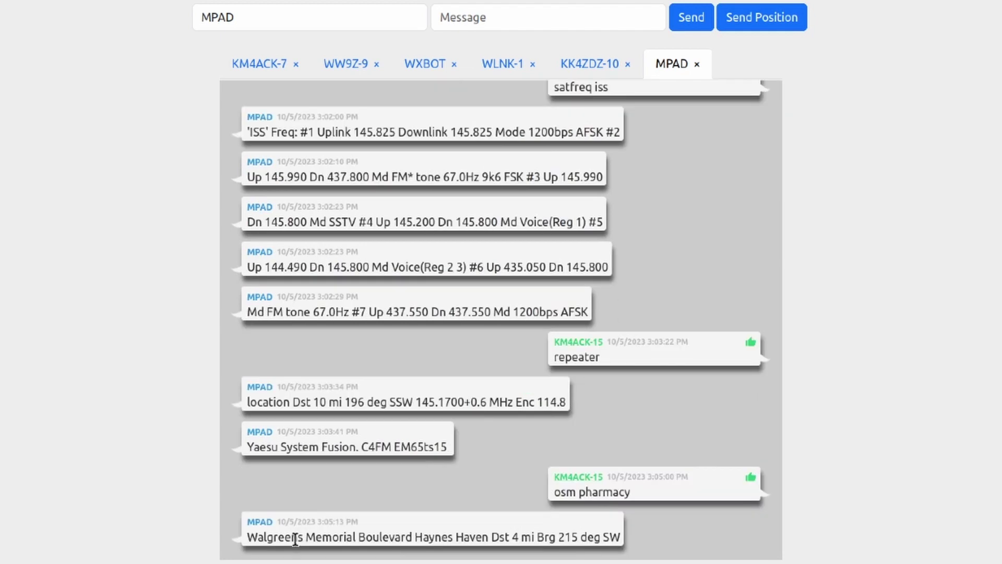
mouse_move(305, 537)
drag(305, 538, 245, 542)
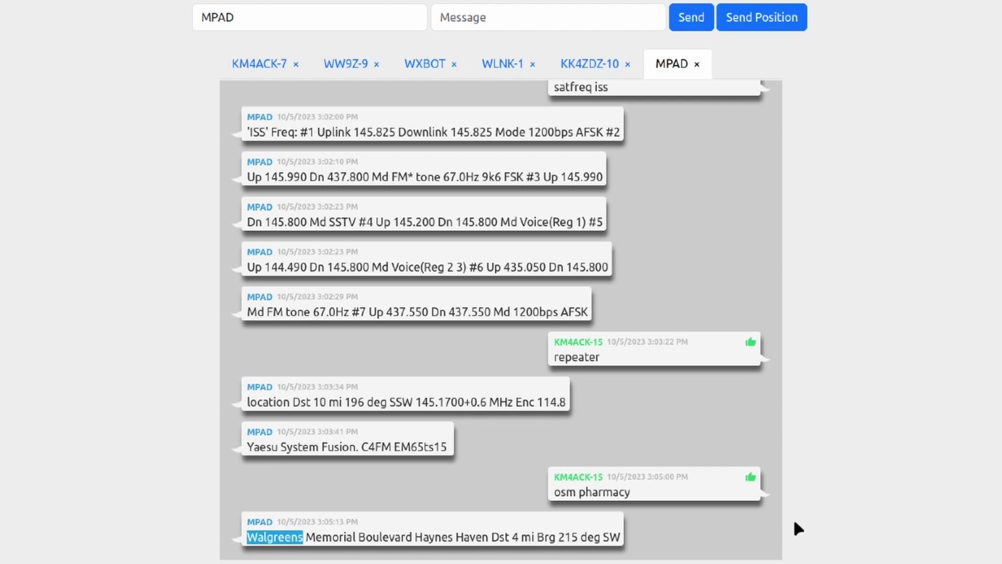
click(468, 14)
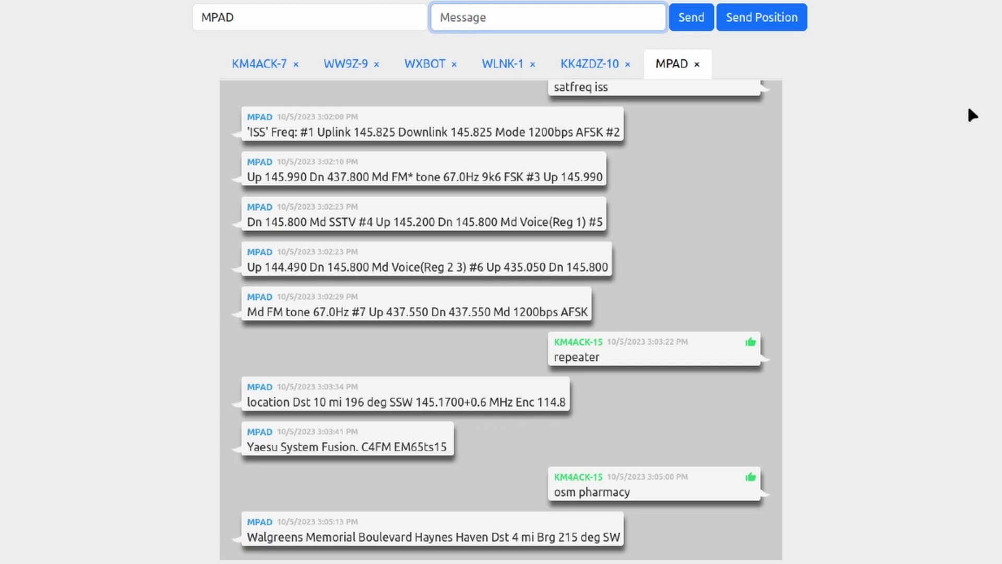
Send the 'osm supermarket' lookup to MPAD using the autocomplete suggestion
text(osm su)
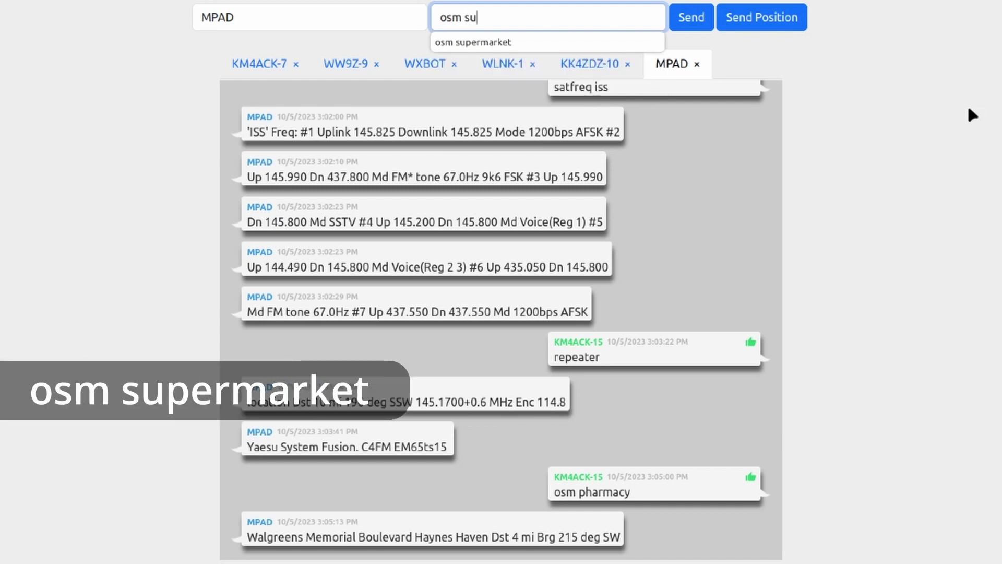
click(503, 42)
click(684, 22)
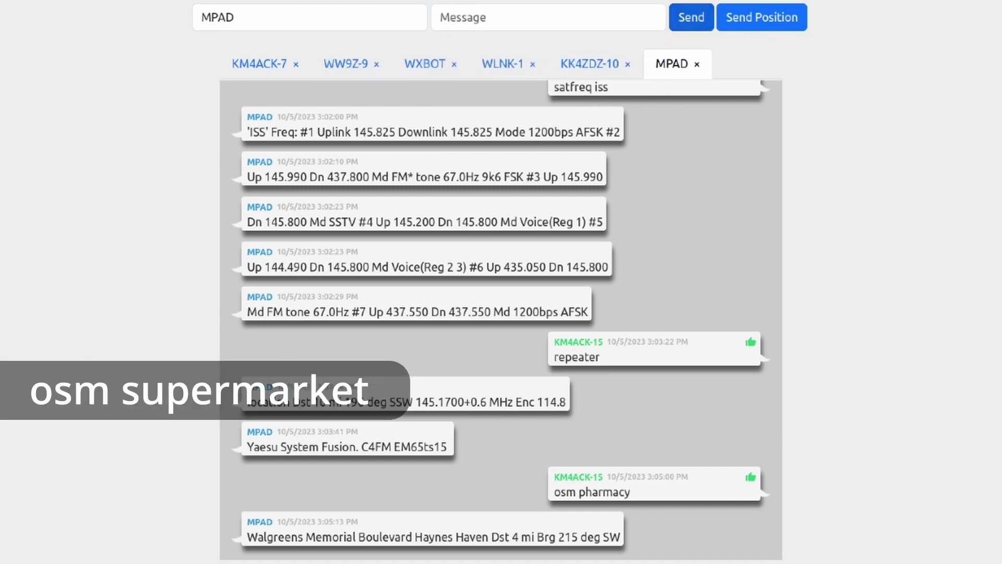